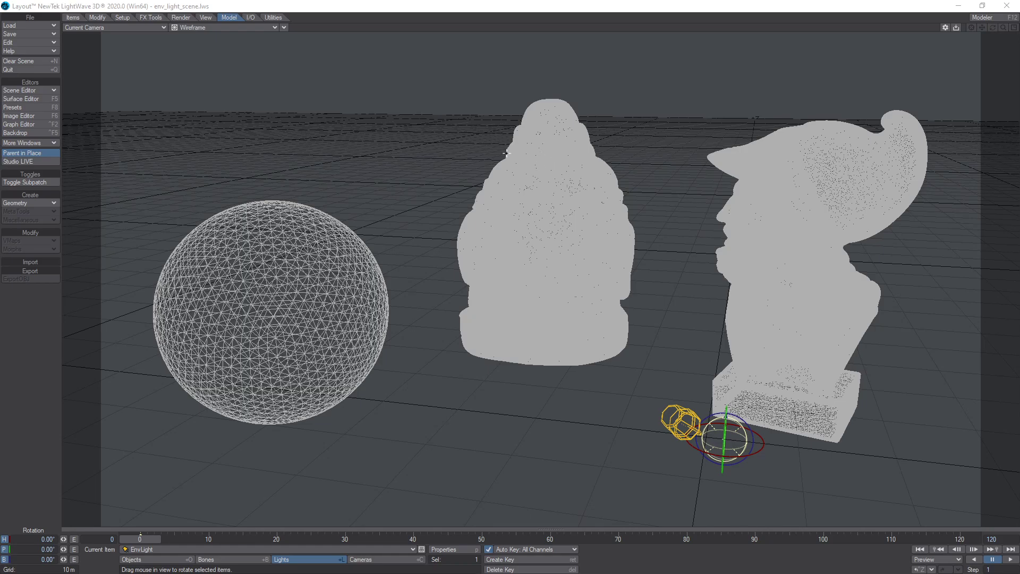
# Step: Bring up the Light Properties panel for EnvLight, the Physical Sky (Hosek-Wilkie) environment light
pyautogui.click(459, 549)
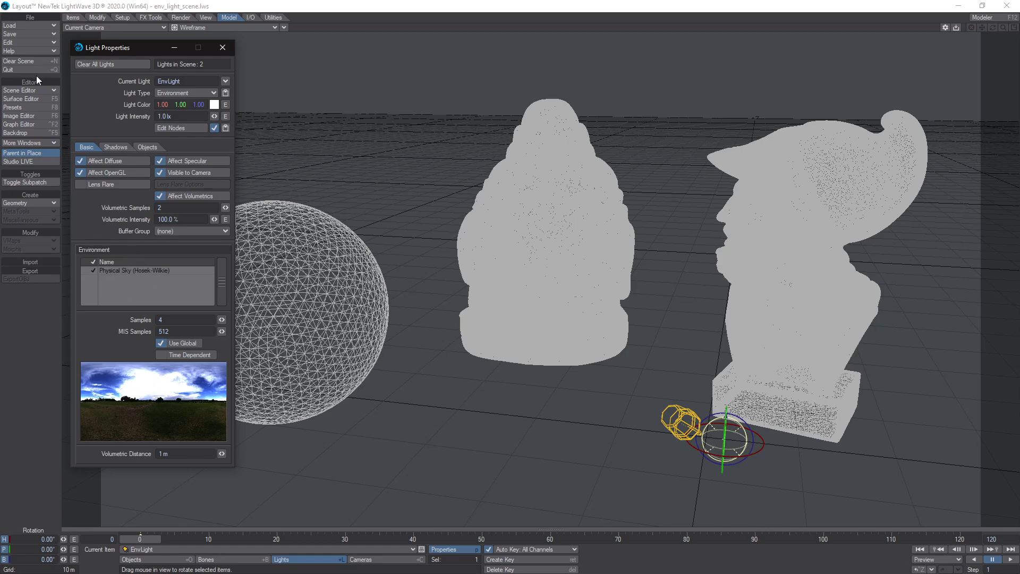
pyautogui.click(29, 133)
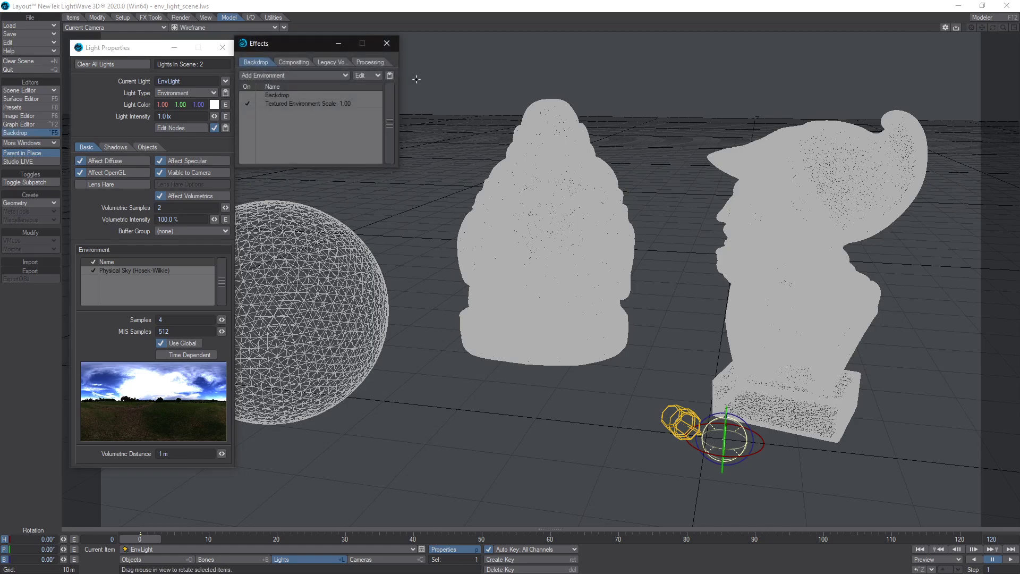
pyautogui.moveTo(292, 42); pyautogui.dragTo(296, 50)
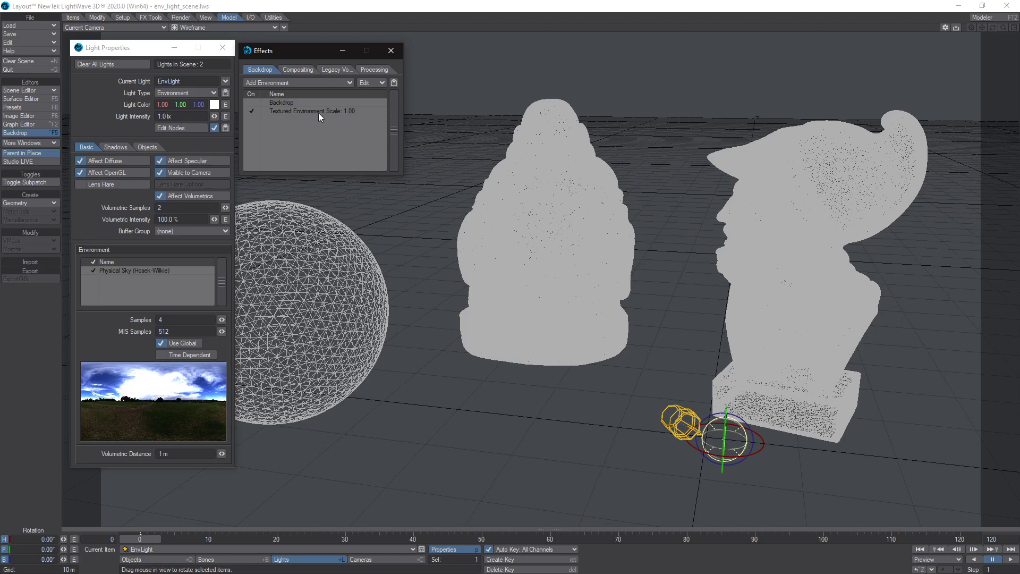
pyautogui.click(161, 343)
pyautogui.click(162, 343)
pyautogui.click(298, 112)
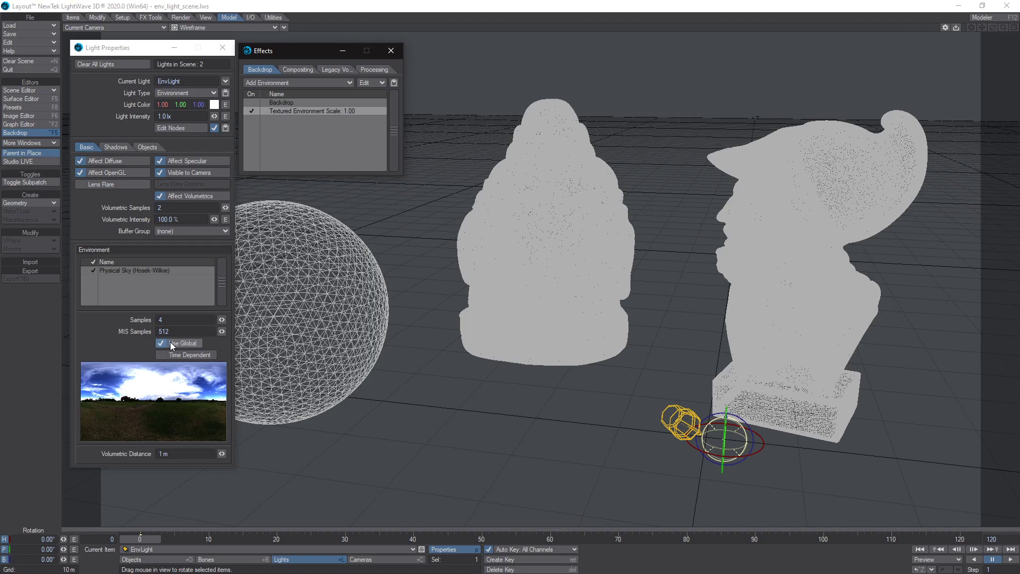
pyautogui.click(112, 279)
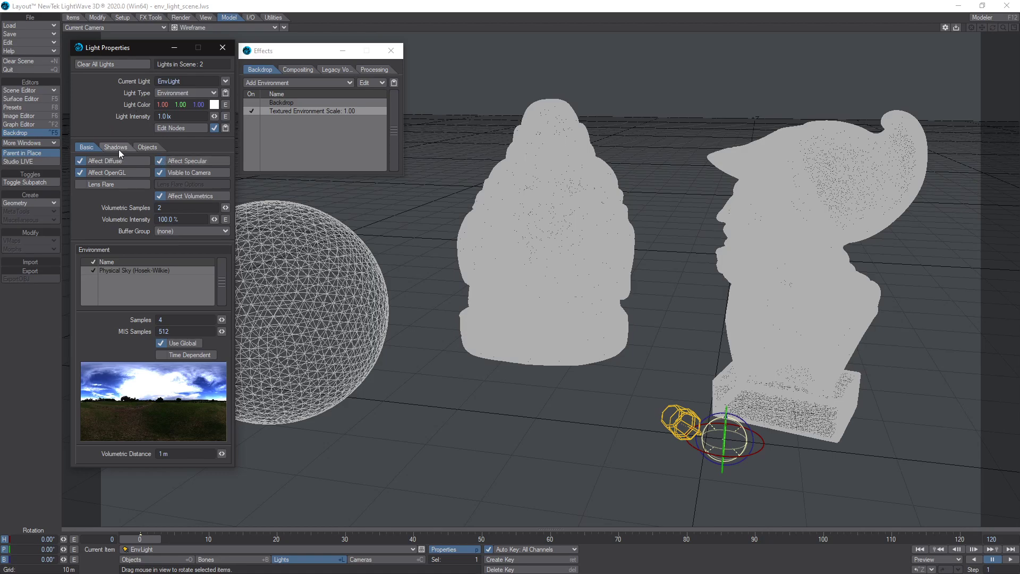
# Step: Close the backdrop effects and switch the viewport to Textured Shaded Solid display
pyautogui.click(391, 50)
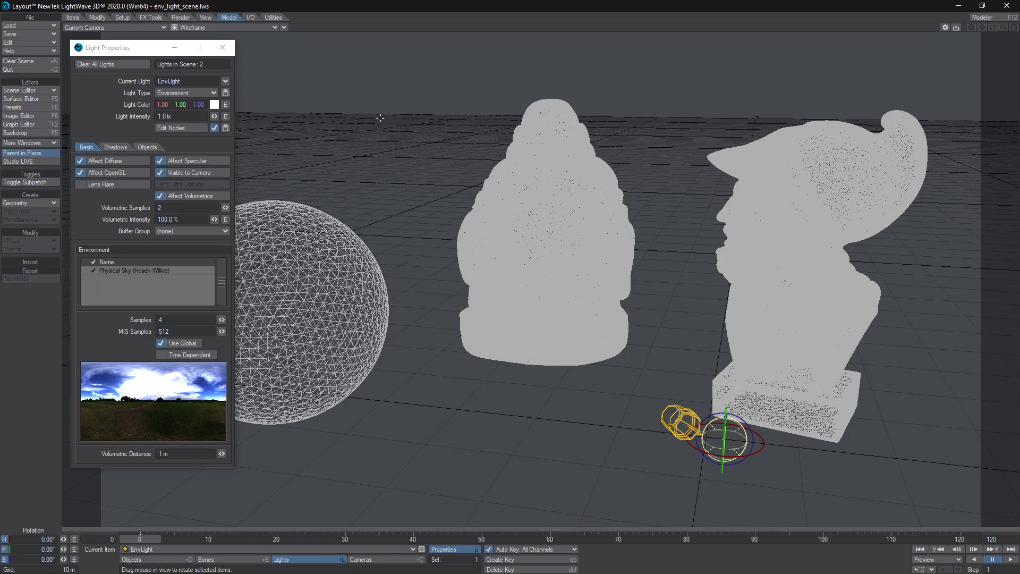
pyautogui.click(245, 26)
pyautogui.click(239, 56)
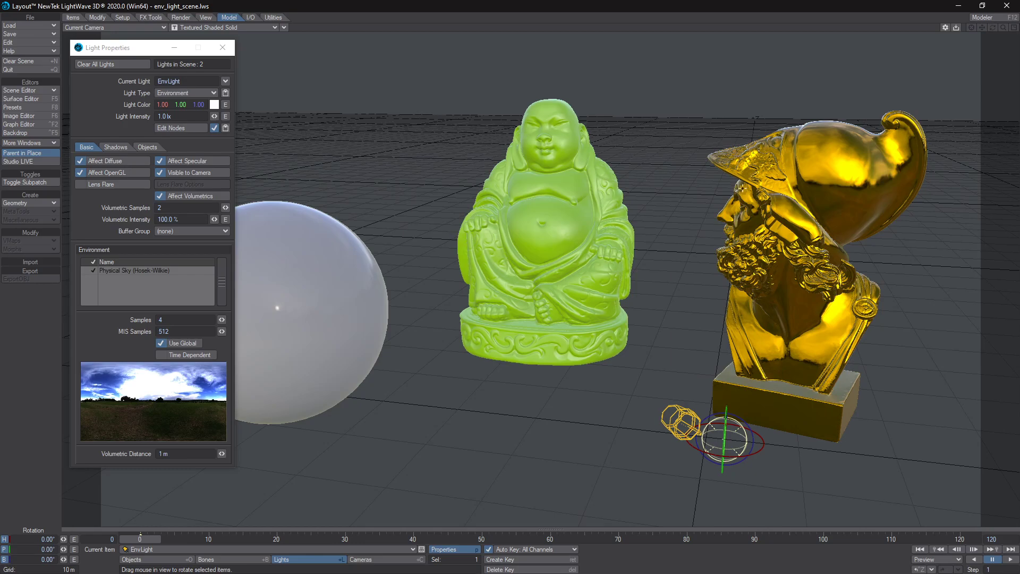
# Step: Rotate the gold Ajax bust to a heading of -169°
pyautogui.click(793, 227)
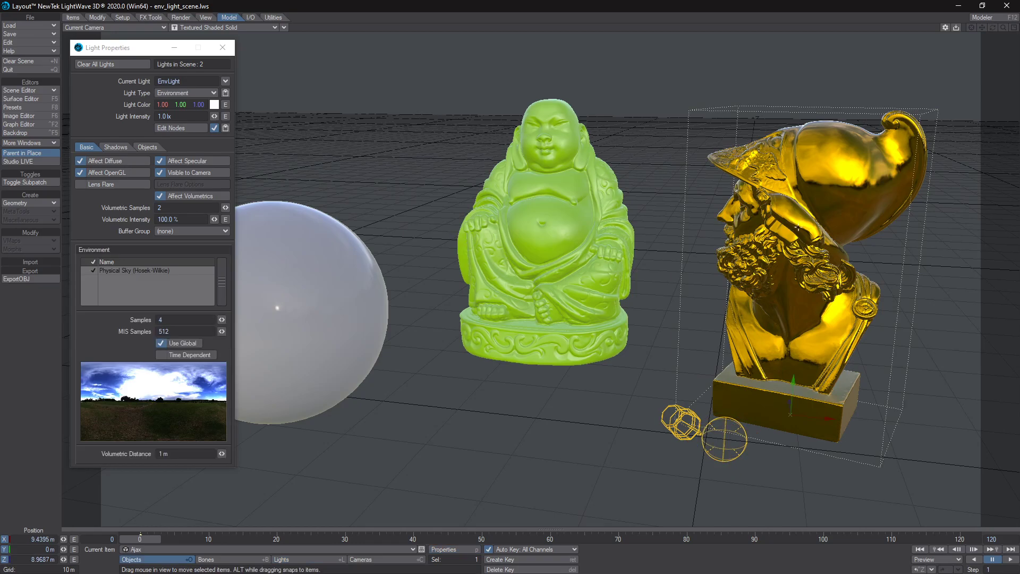
pyautogui.press('y')
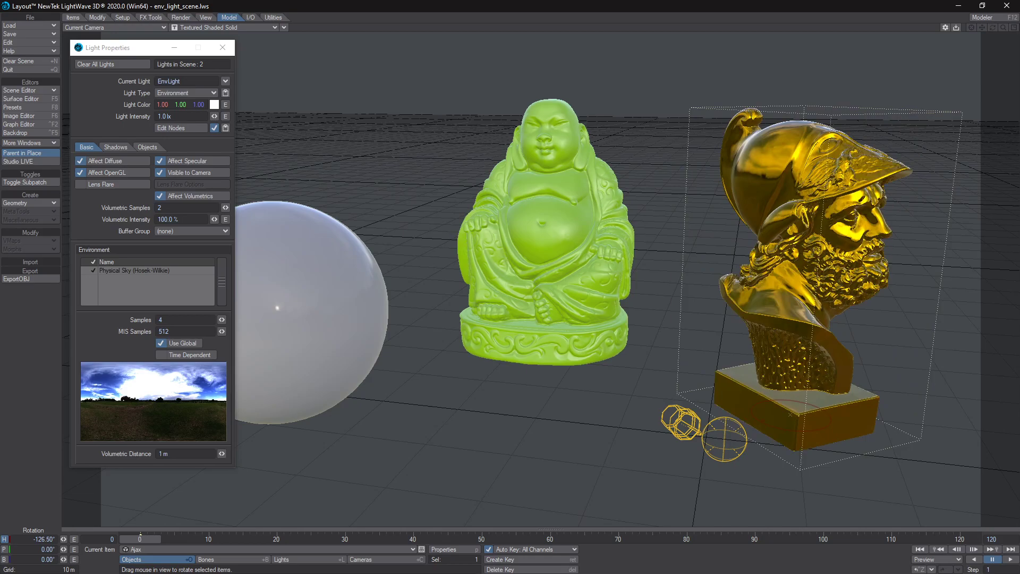
pyautogui.moveTo(904, 282); pyautogui.dragTo(972, 282)
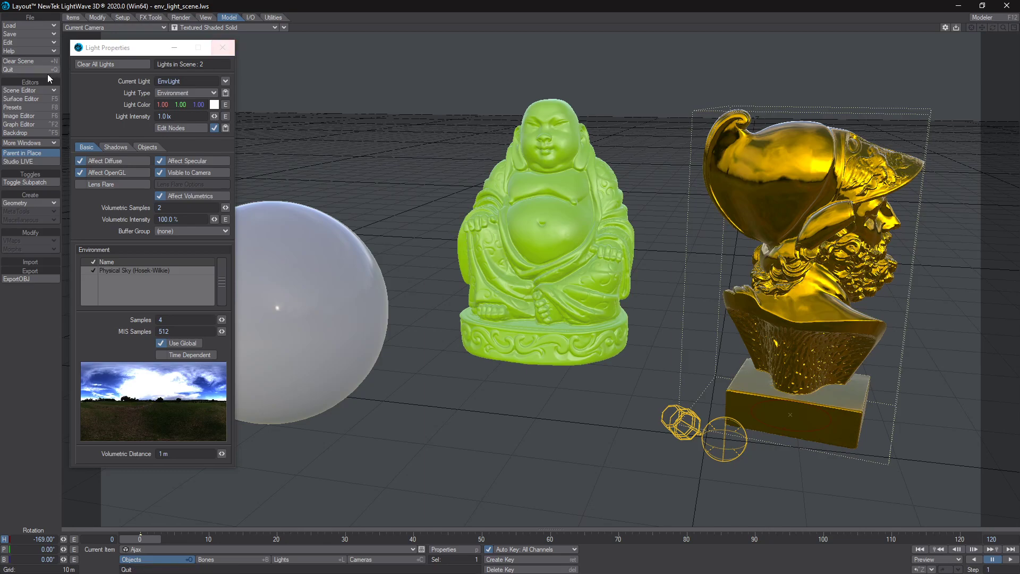
# Step: View the backdrop's Textured Environment texture settings, then turn Ajax to heading -17.9°
pyautogui.click(29, 132)
pyautogui.click(286, 113)
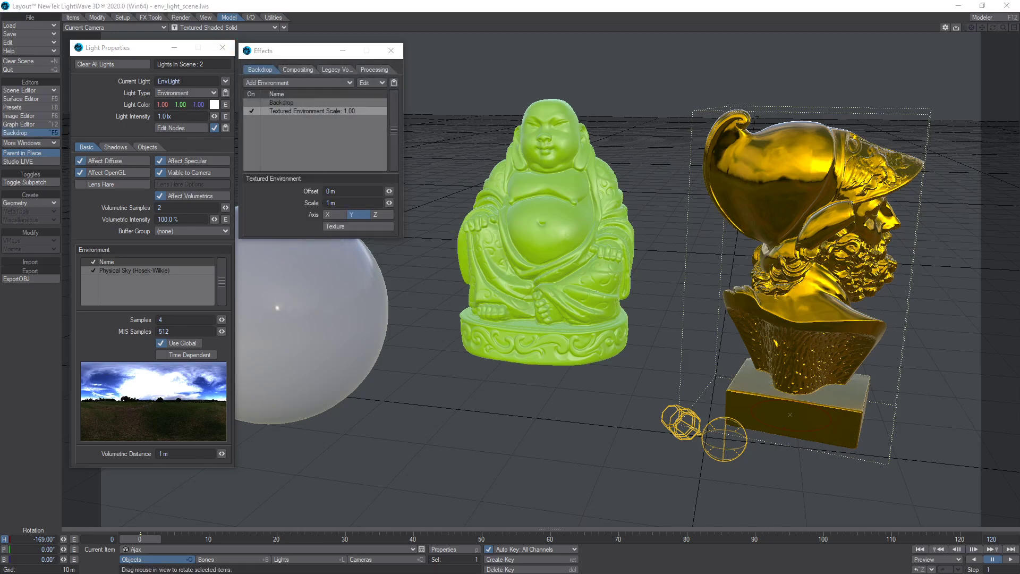
pyautogui.click(335, 225)
pyautogui.moveTo(745, 141); pyautogui.dragTo(511, 80)
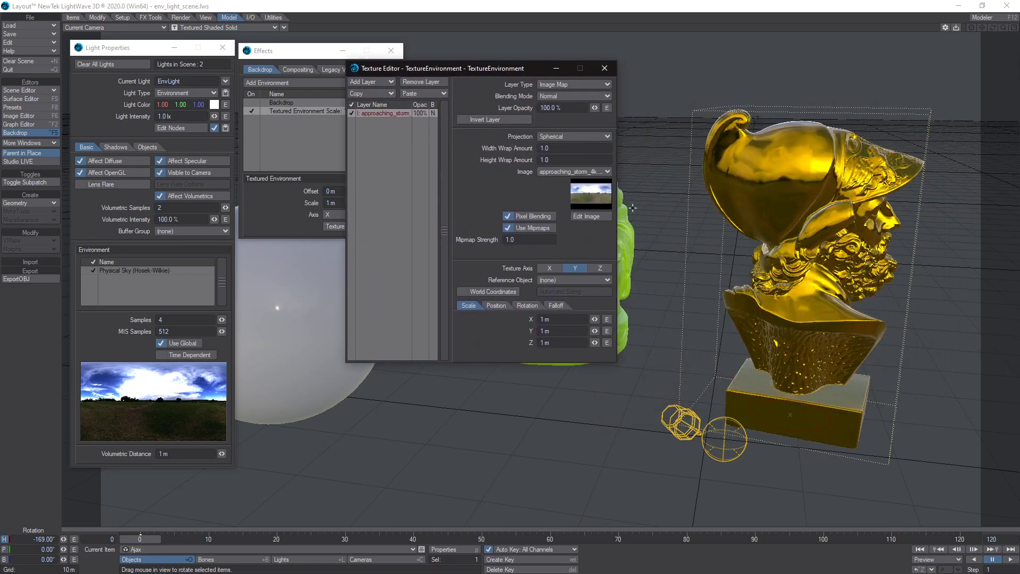
pyautogui.click(604, 68)
pyautogui.moveTo(604, 72); pyautogui.dragTo(683, 169)
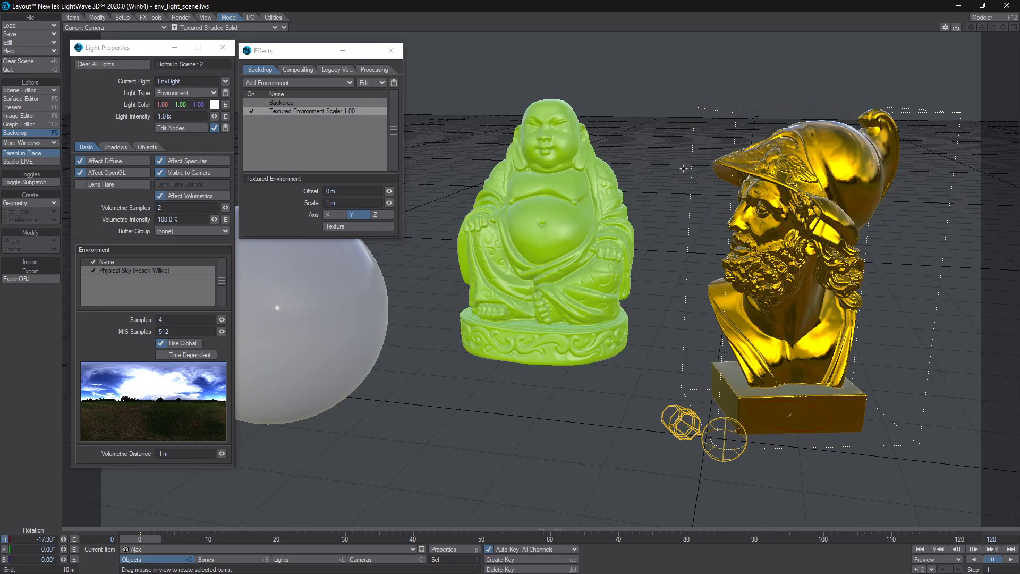
# Step: Raise the Ajax surface's Roughness to 45.4%, then close the Surface Editor
pyautogui.click(25, 99)
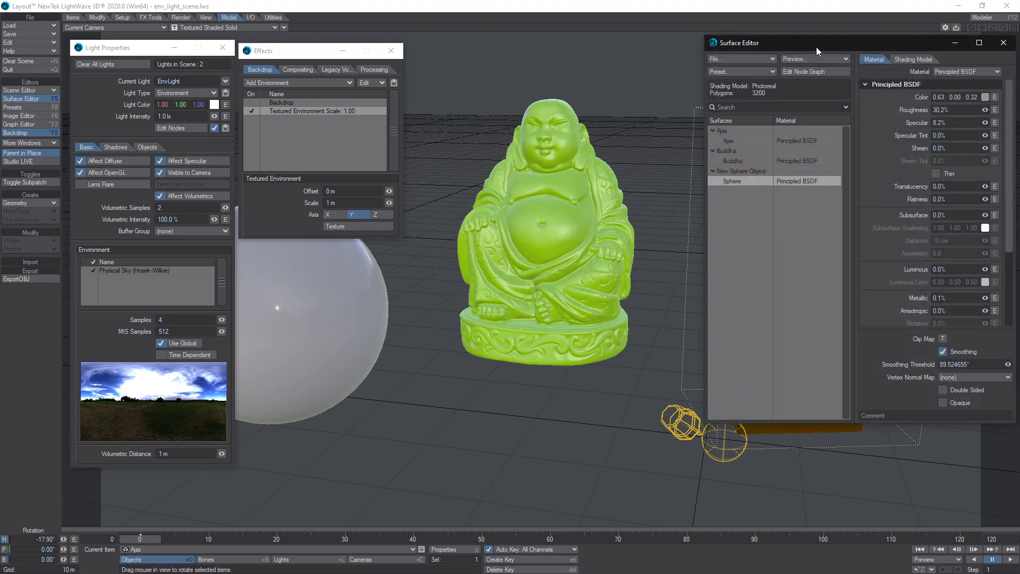
pyautogui.moveTo(816, 47); pyautogui.dragTo(406, 72)
pyautogui.click(320, 166)
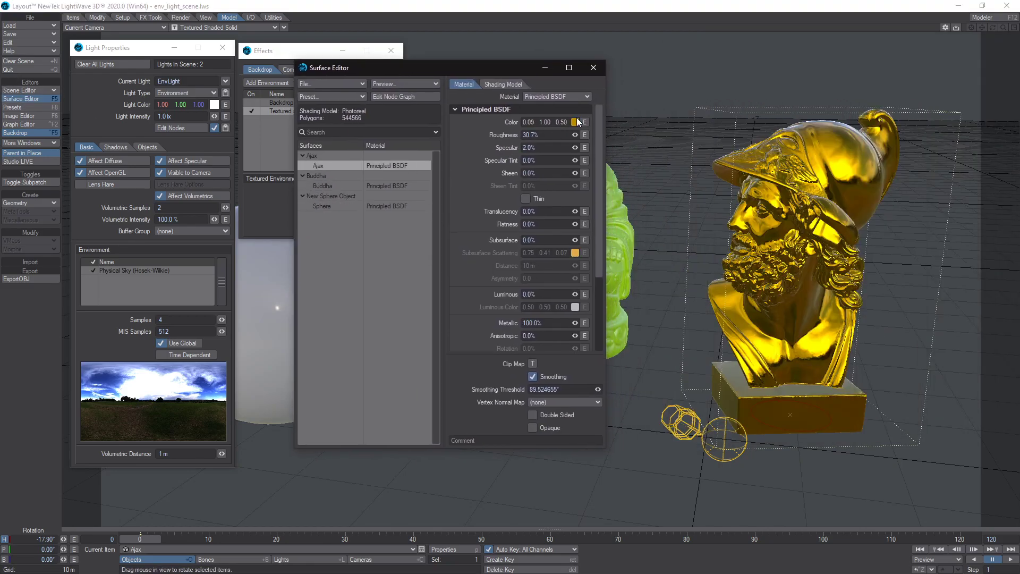
pyautogui.moveTo(575, 135)
pyautogui.mouseDown()
pyautogui.moveTo(611, 135)
pyautogui.moveTo(571, 135)
pyautogui.moveTo(585, 135)
pyautogui.mouseUp()
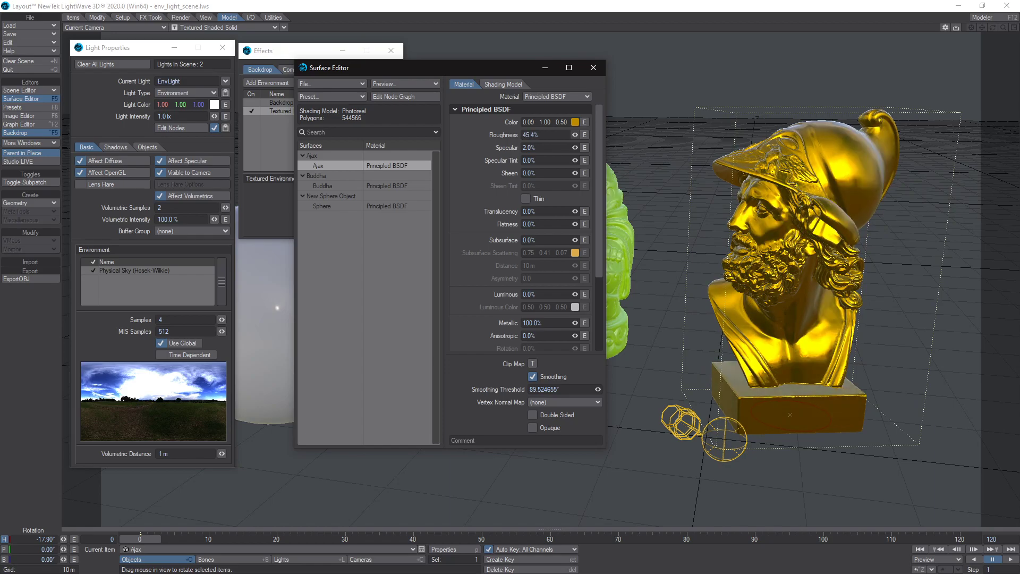
pyautogui.click(593, 67)
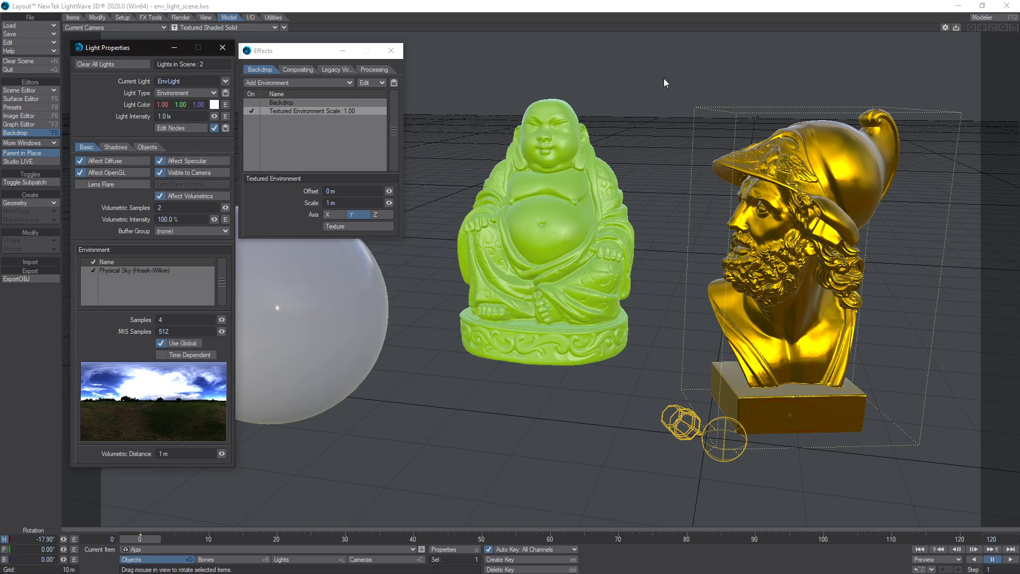
# Step: Move the Light Properties and Effects panels right, then turn off Affect Specular for EnvLight
pyautogui.moveTo(132, 52); pyautogui.dragTo(850, 65)
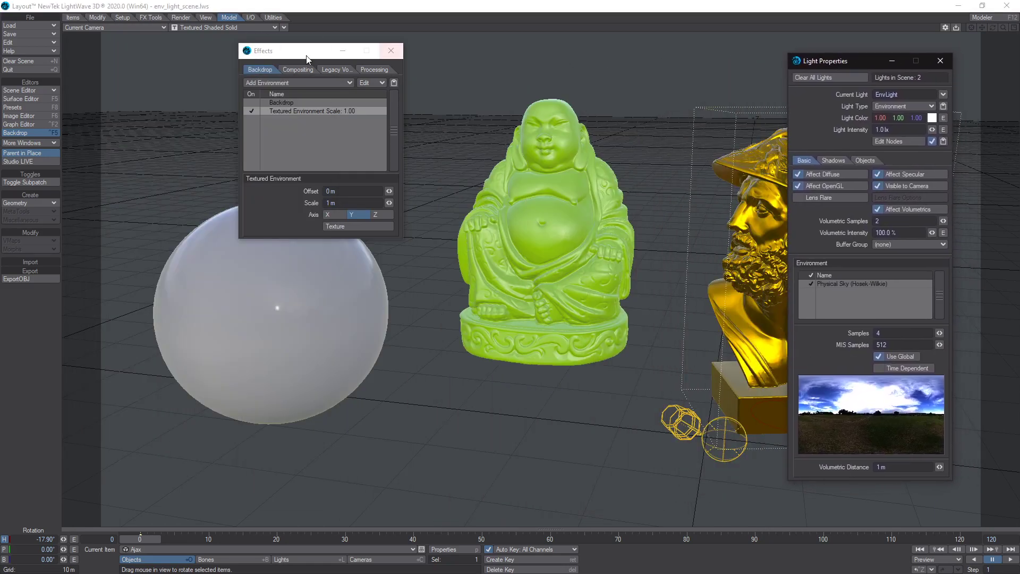
pyautogui.moveTo(290, 51); pyautogui.dragTo(666, 49)
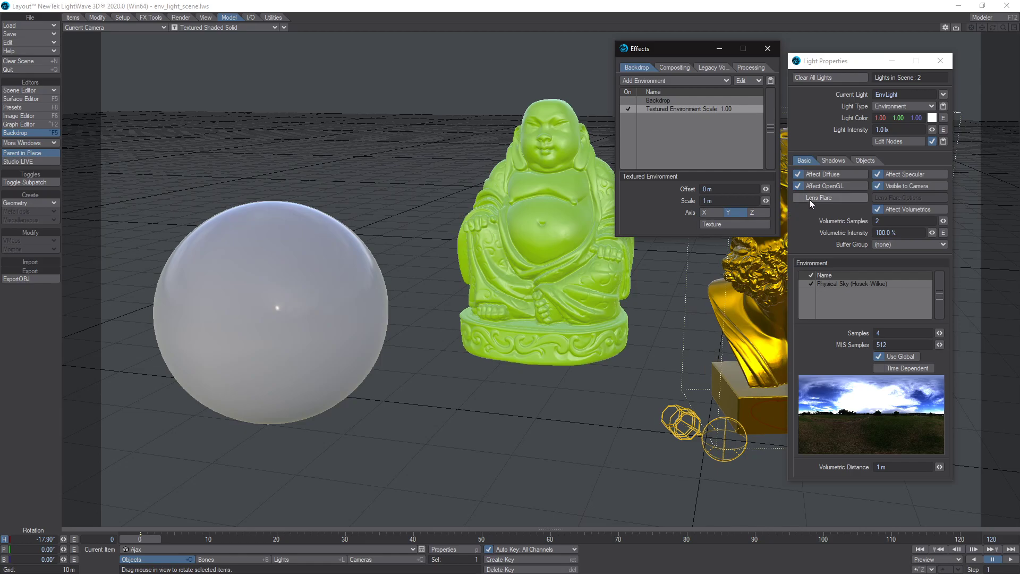
pyautogui.click(902, 173)
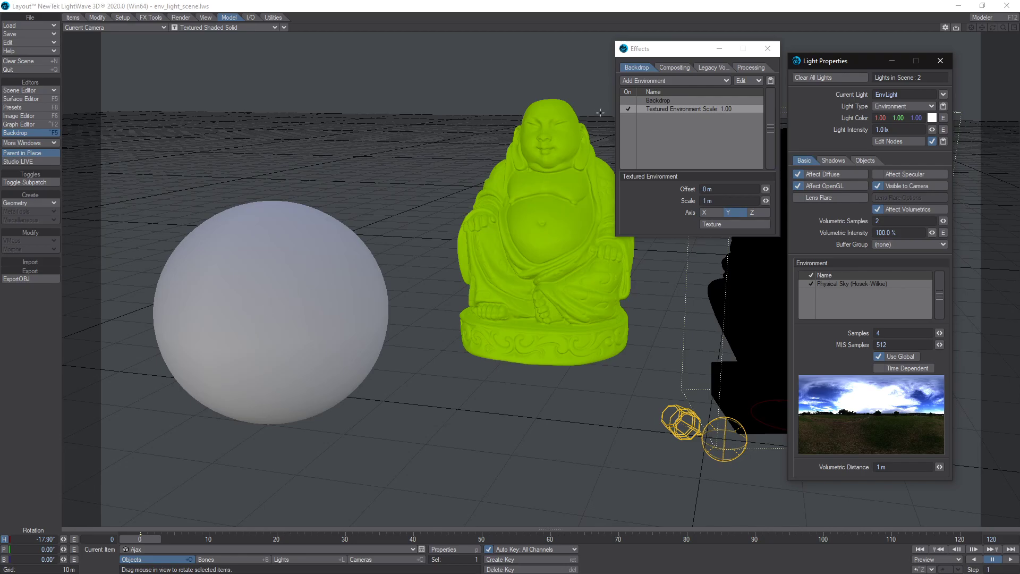
pyautogui.click(629, 108)
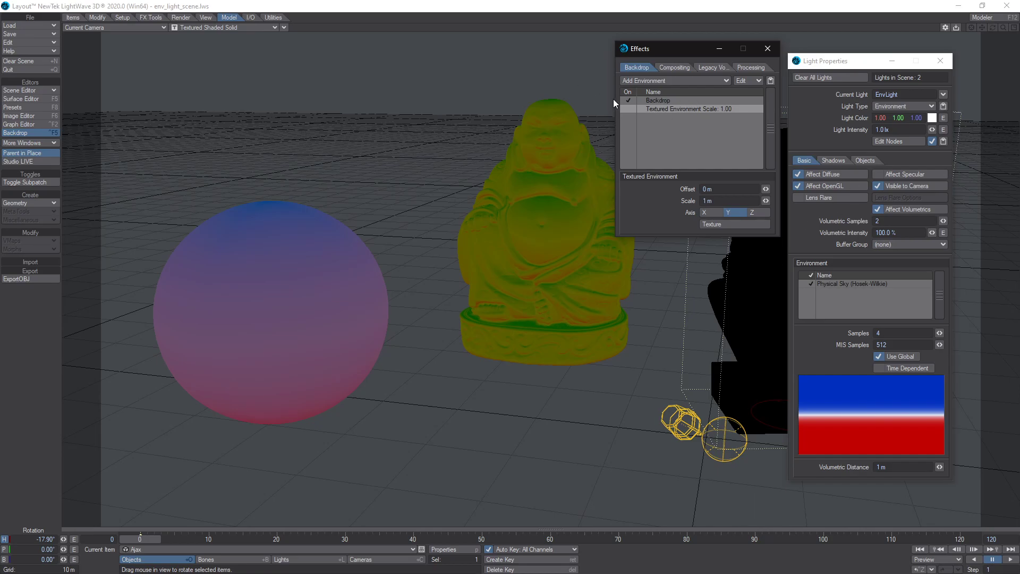
pyautogui.click(628, 100)
pyautogui.click(628, 108)
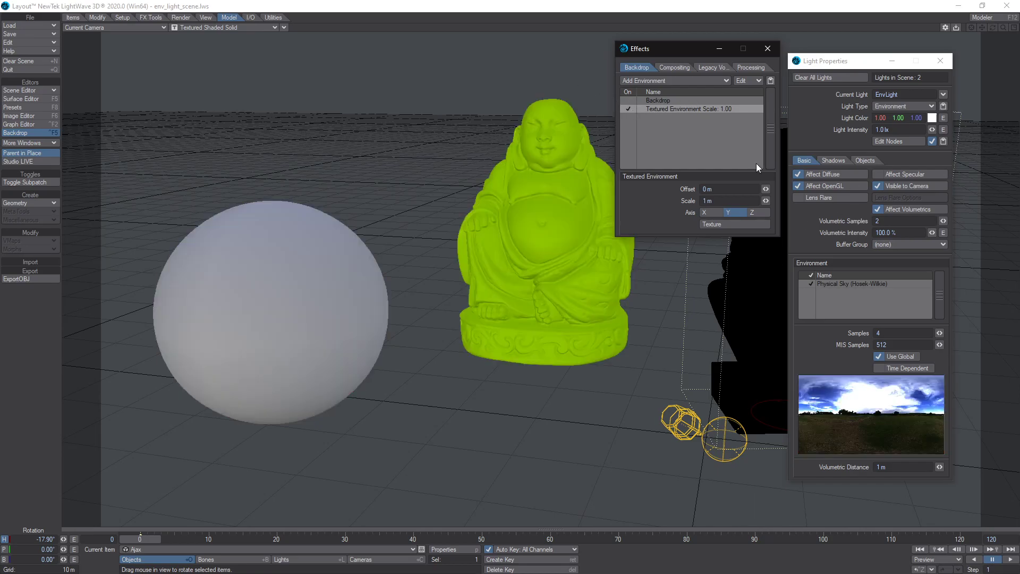
pyautogui.moveTo(676, 51); pyautogui.dragTo(674, 52)
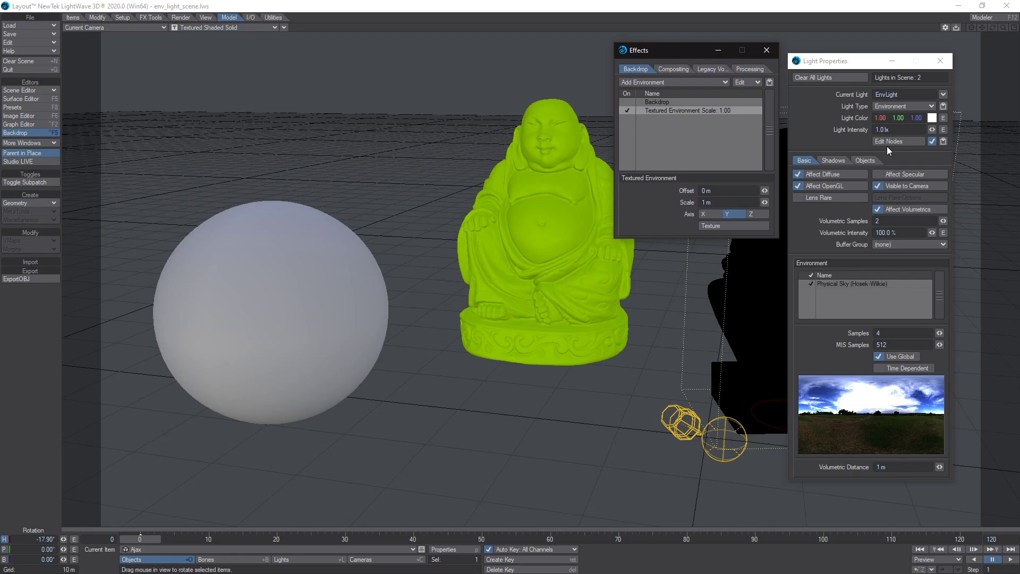
# Step: Re-enable Affect Specular on EnvLight and close the backdrop Effects window
pyautogui.click(898, 174)
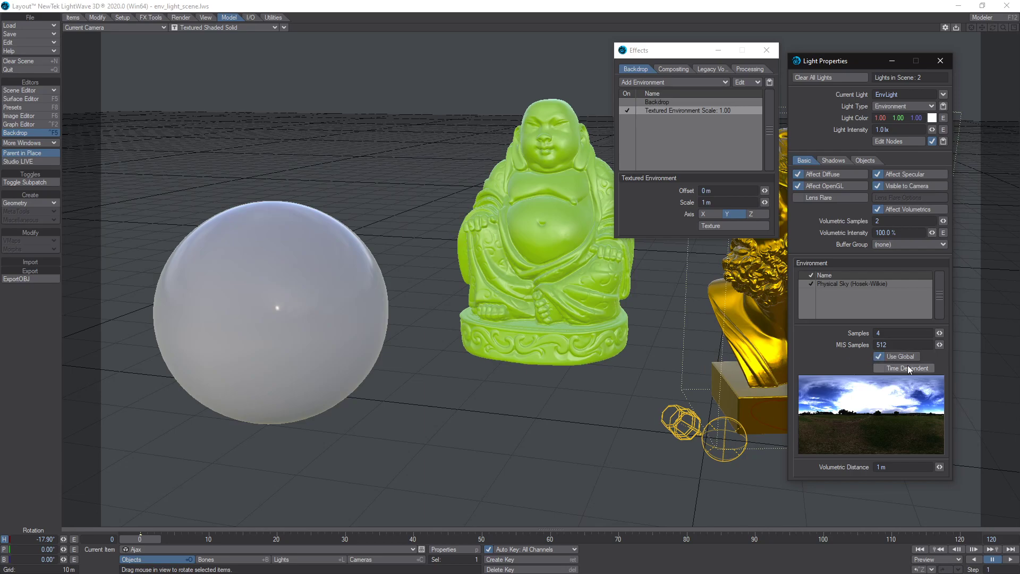
pyautogui.click(152, 547)
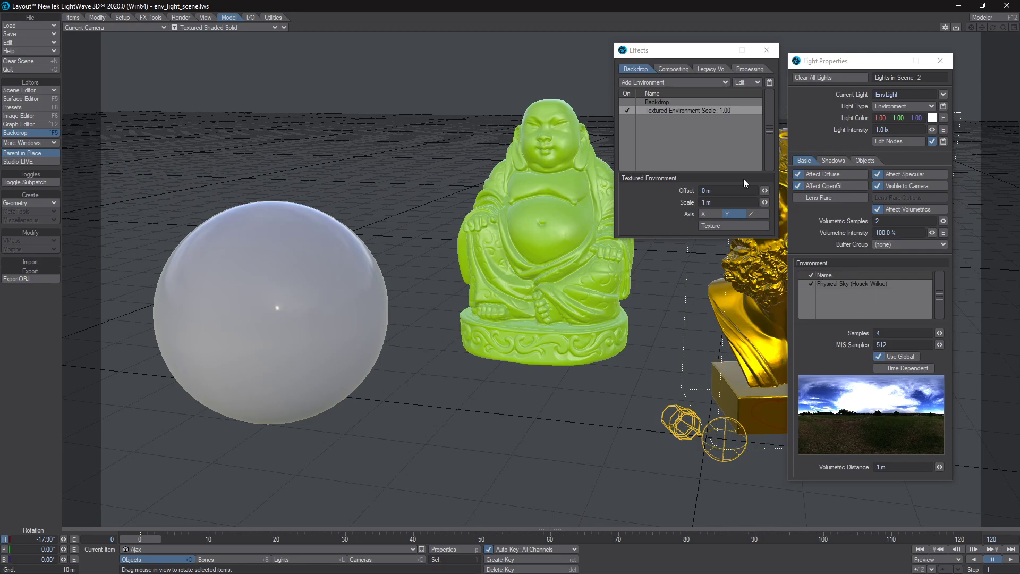
# Step: Close the backdrop effects and turn off global sampling for the Physical Sky (Hosek-Wilkie) environment
pyautogui.click(767, 50)
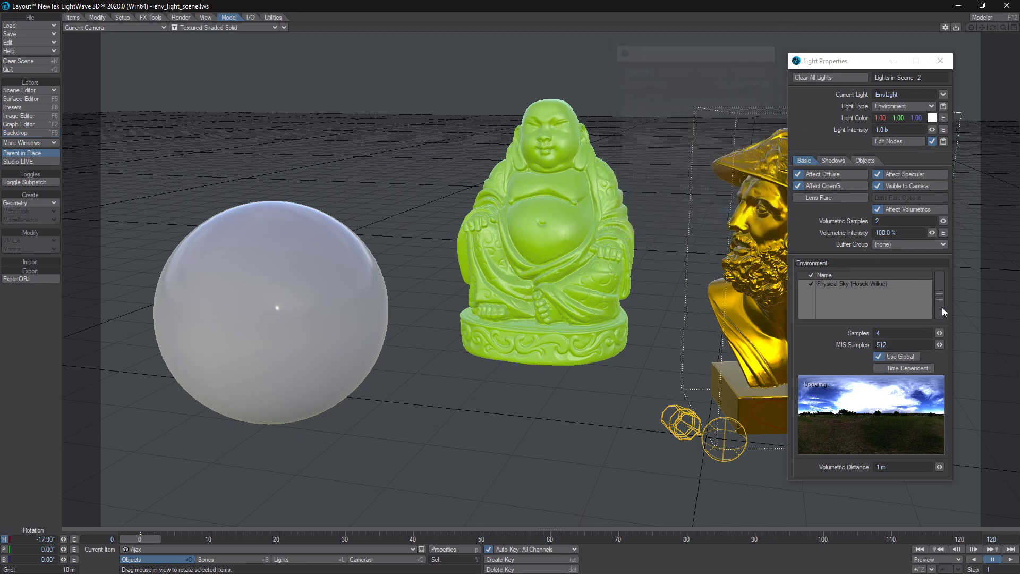
pyautogui.click(887, 356)
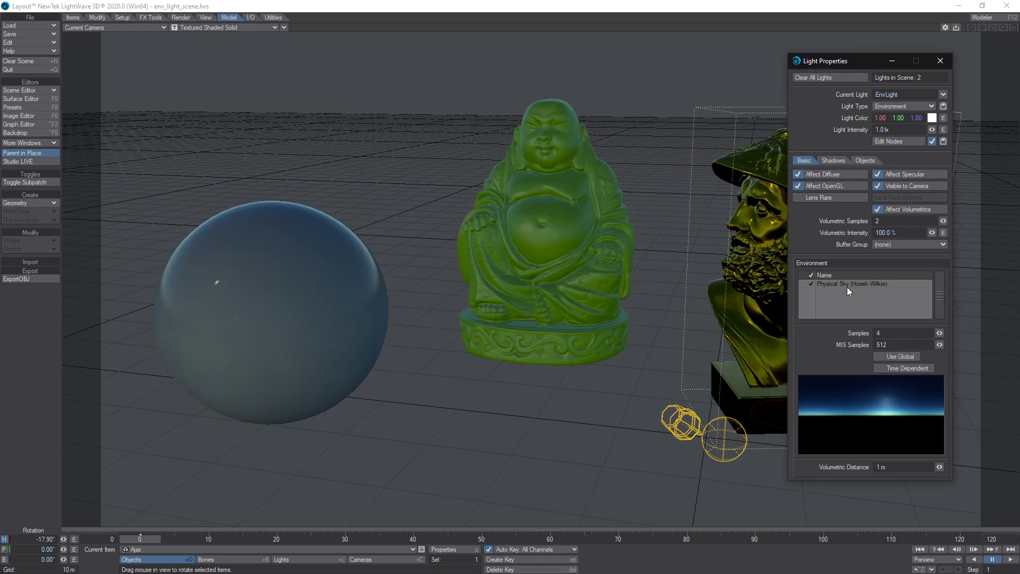
pyautogui.click(847, 284)
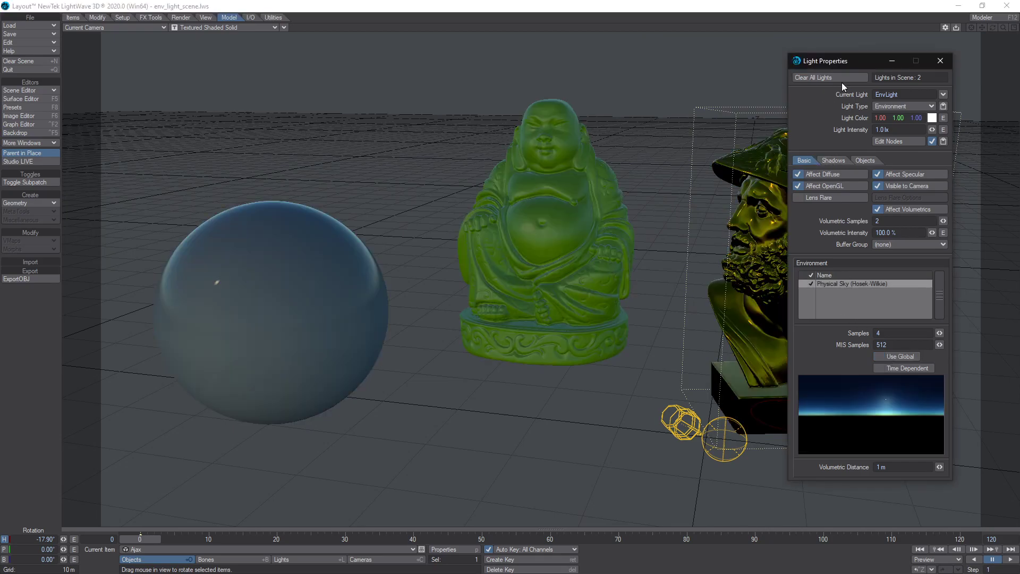
# Step: Review the Physical Sky (Hosek-Wilkie) settings, star Sol at intensity 5.0, then close them
pyautogui.moveTo(846, 63); pyautogui.dragTo(75, 31)
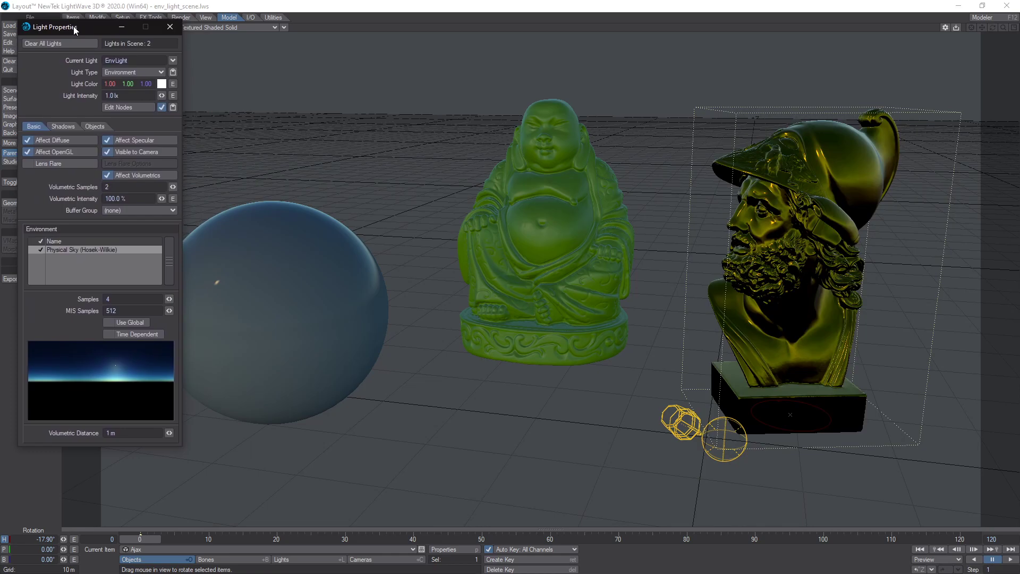
pyautogui.doubleClick(112, 250)
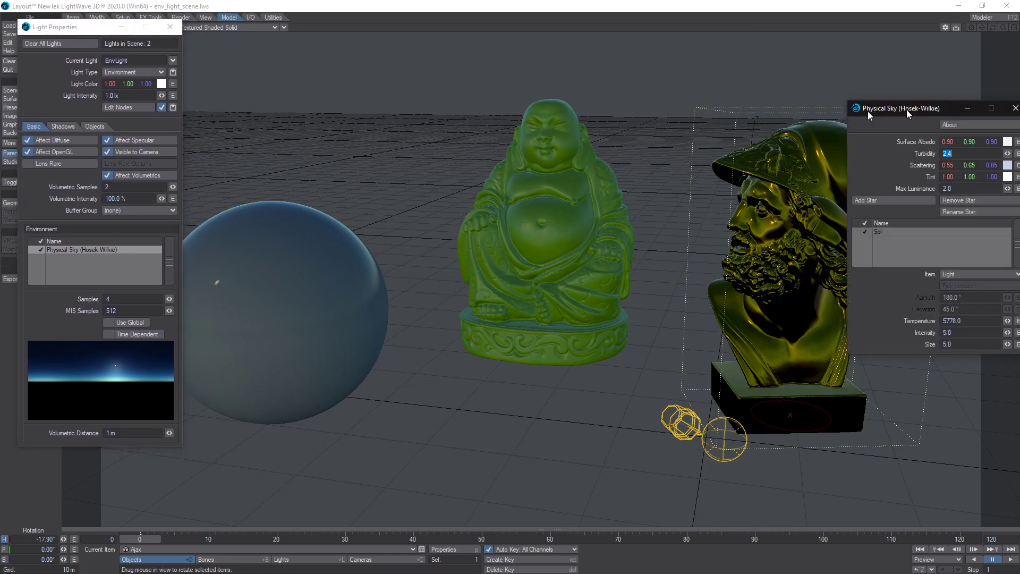
pyautogui.moveTo(868, 110); pyautogui.dragTo(236, 51)
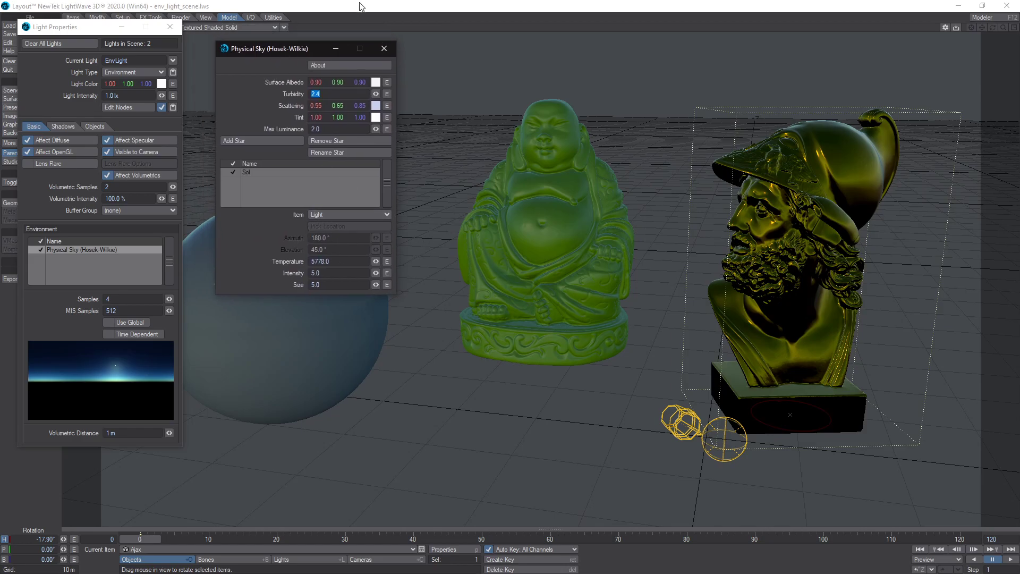
pyautogui.click(384, 48)
# Step: Select the distant Light and lower its pitch from 35.6° to about 13.9°
pyautogui.click(303, 559)
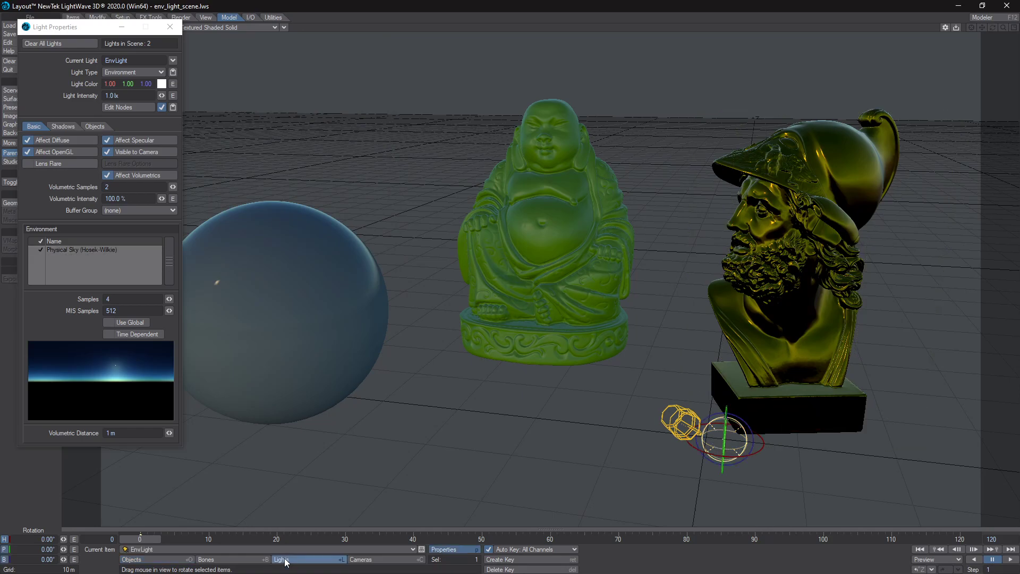
pyautogui.click(249, 549)
pyautogui.click(249, 538)
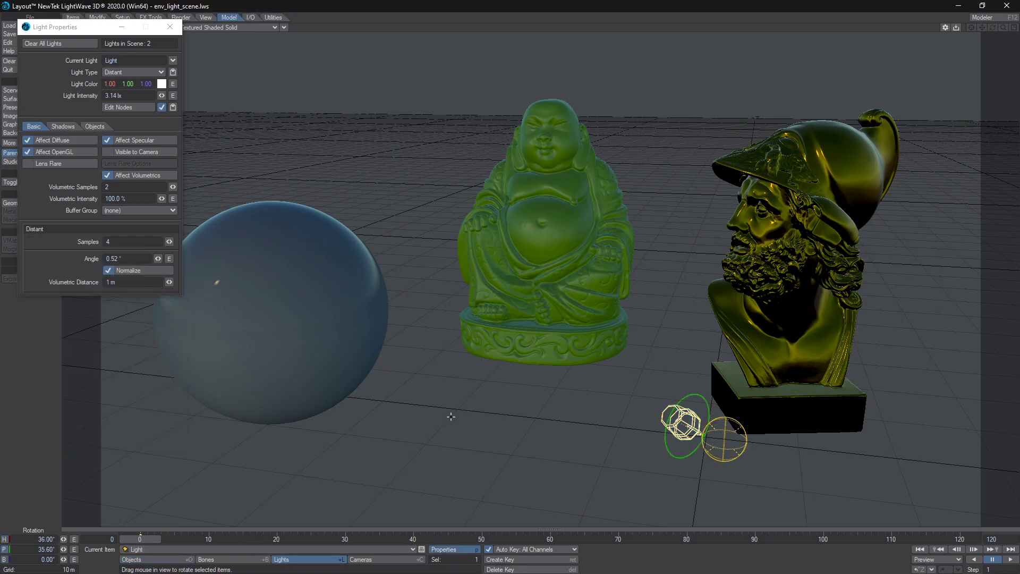
pyautogui.moveTo(568, 383)
pyautogui.mouseDown()
pyautogui.moveTo(568, 339)
pyautogui.moveTo(567, 434)
pyautogui.moveTo(567, 358)
pyautogui.mouseUp()
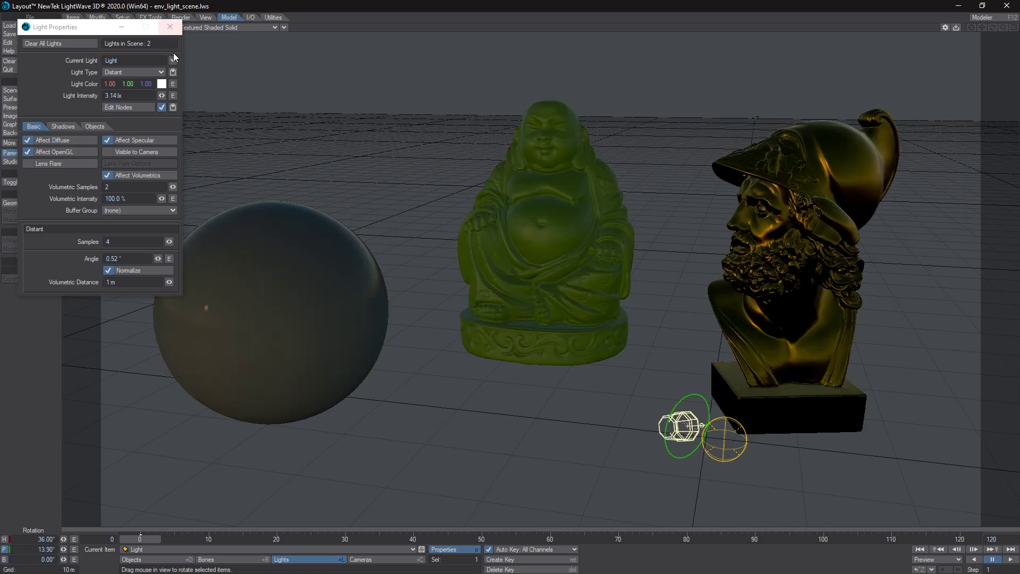
# Step: Add SkyTracer 2 to EnvLight's Environment list
pyautogui.click(173, 60)
pyautogui.click(178, 64)
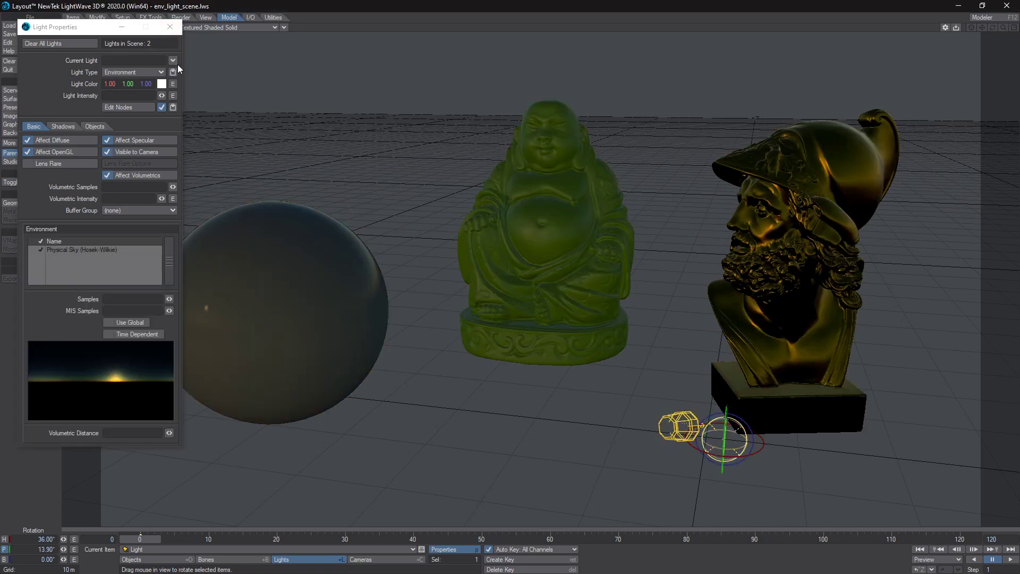
pyautogui.rightClick(104, 267)
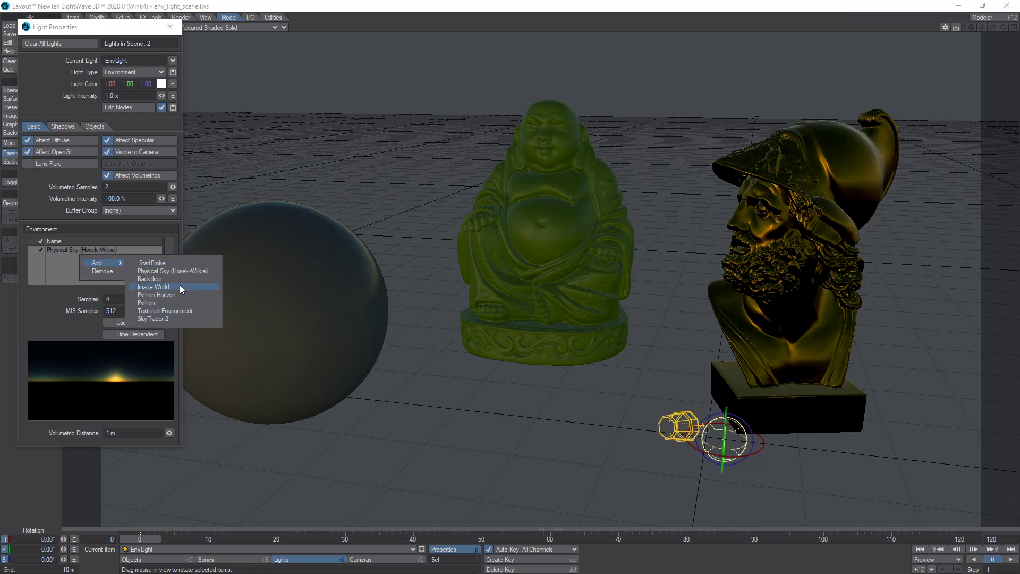
pyautogui.click(168, 319)
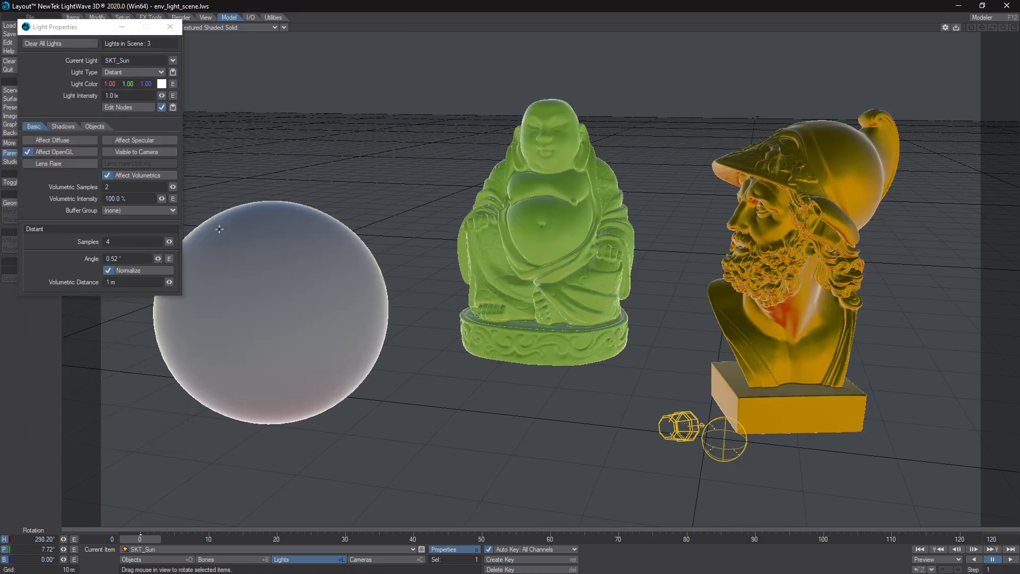
# Step: Disable SkyTracer 2 on EnvLight and select the Physical Sky (Hosek-Wilkie) environment
pyautogui.click(171, 60)
pyautogui.click(171, 48)
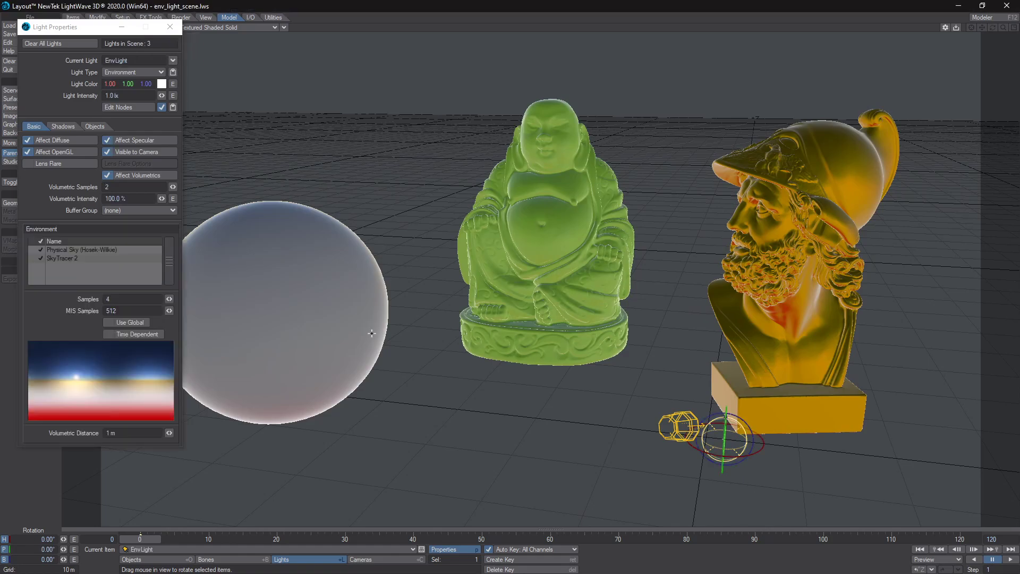
pyautogui.click(41, 258)
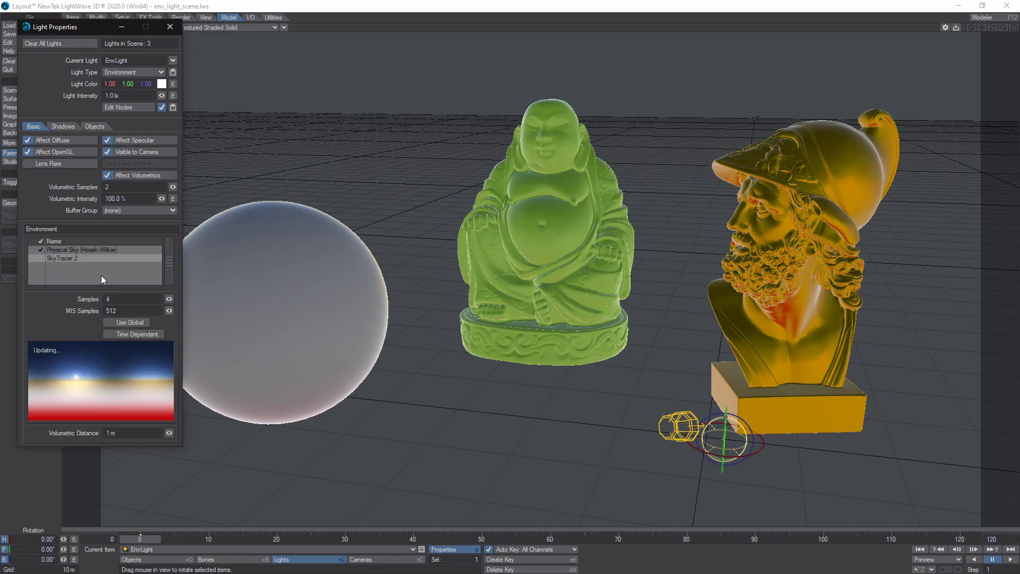
pyautogui.rightClick(100, 273)
pyautogui.moveTo(101, 272)
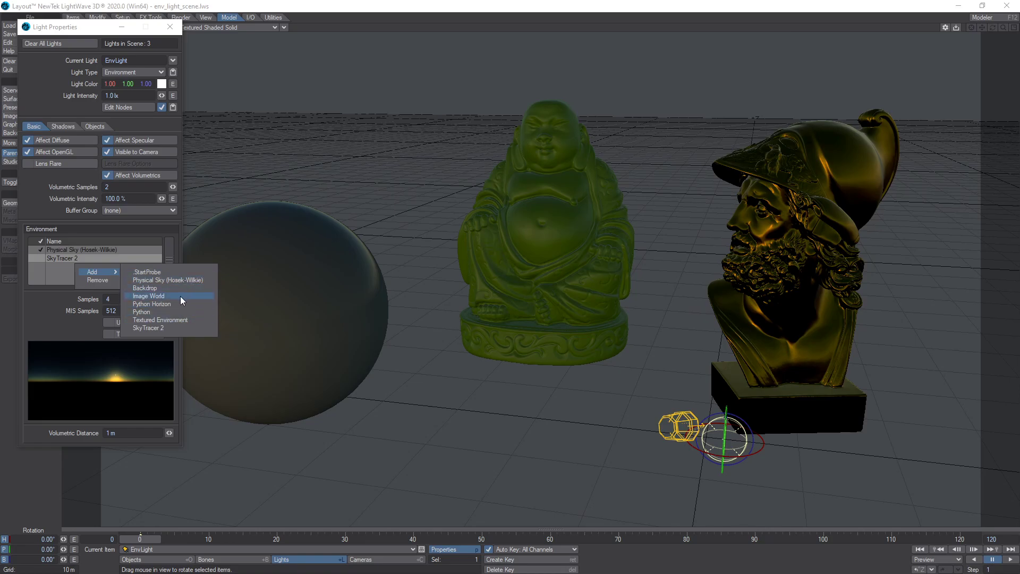
pyautogui.click(93, 240)
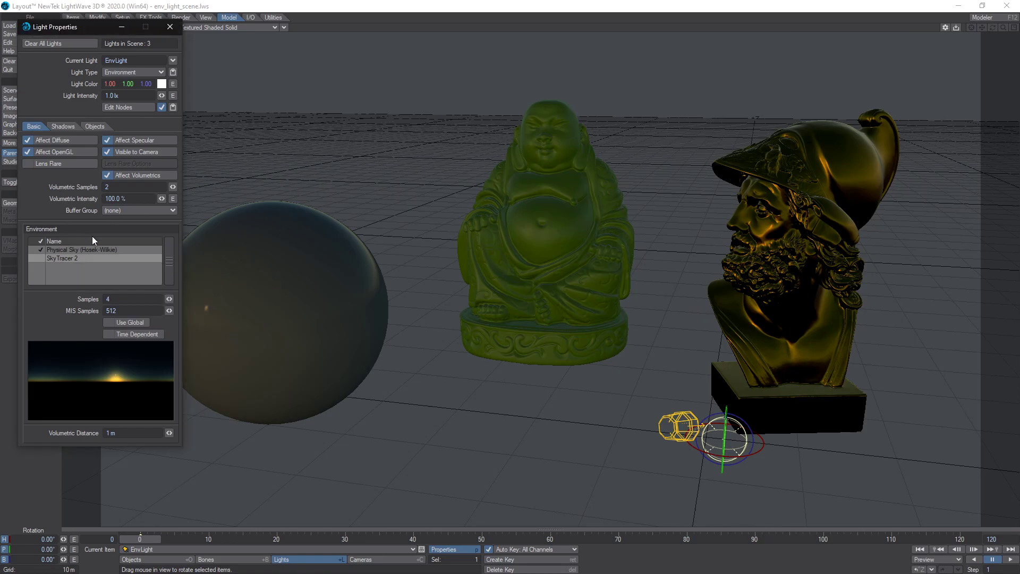
pyautogui.click(105, 249)
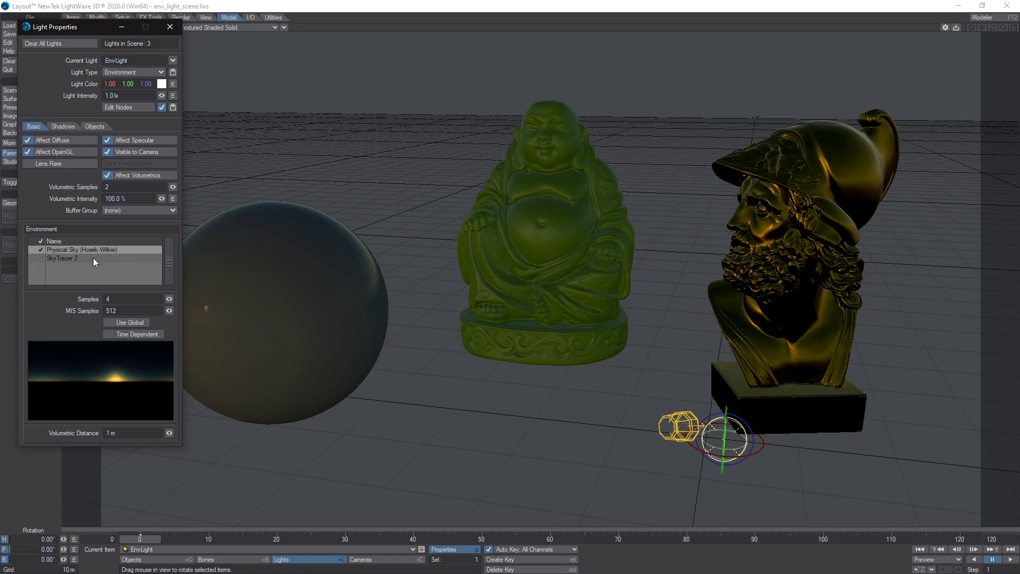
# Step: Check the Ajax surface's Shading Model Reflection Options, leaving it on Raytrace
pyautogui.moveTo(103, 28); pyautogui.dragTo(158, 49)
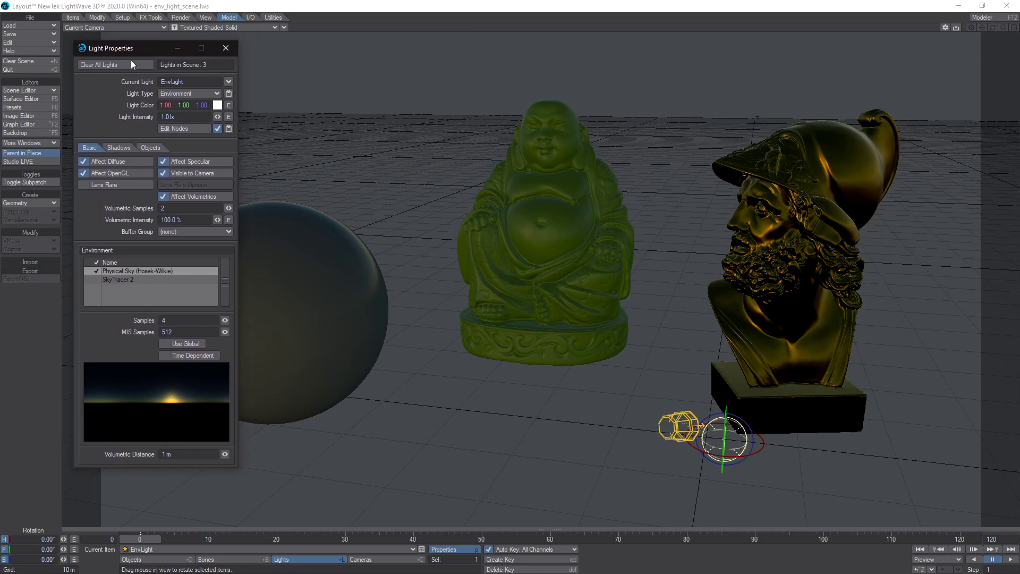
pyautogui.click(28, 99)
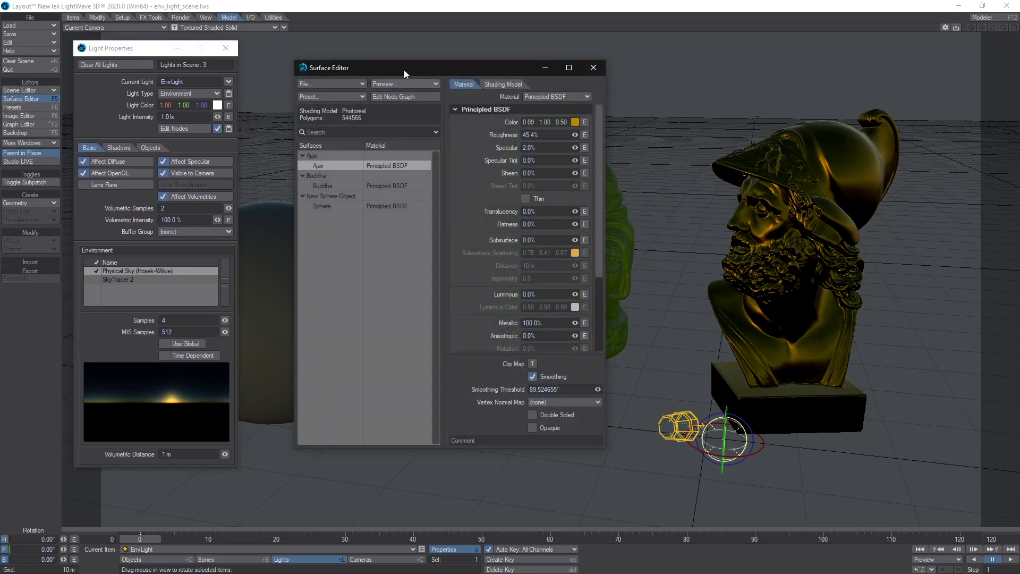
pyautogui.moveTo(404, 69); pyautogui.dragTo(356, 55)
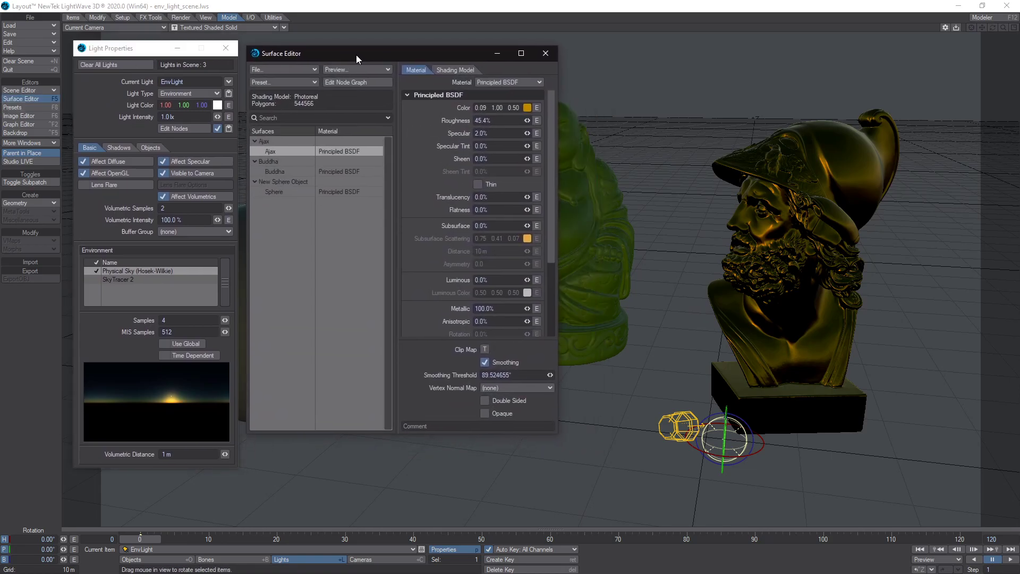
pyautogui.click(455, 69)
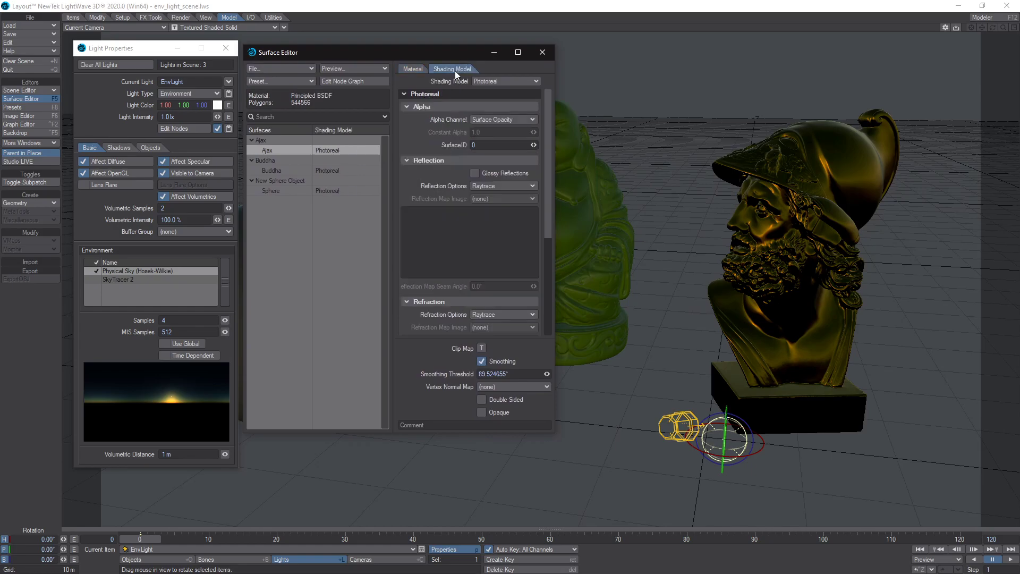
pyautogui.click(493, 184)
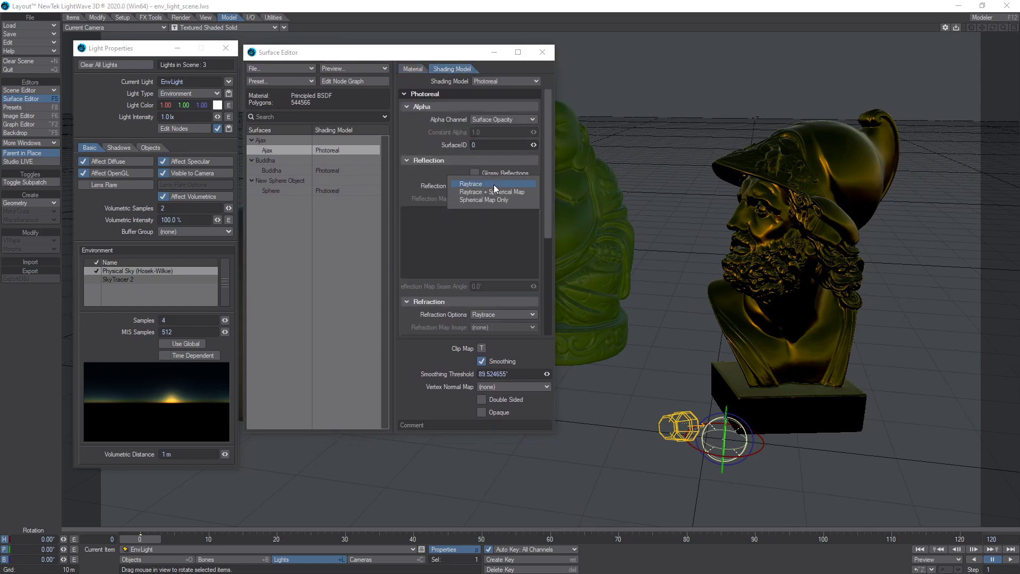
pyautogui.click(426, 132)
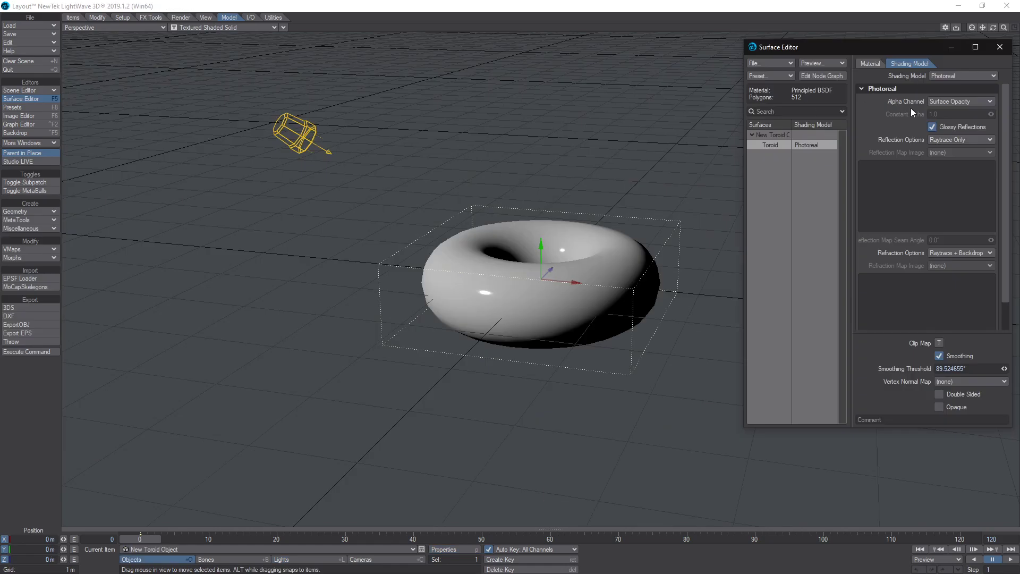
pyautogui.click(938, 139)
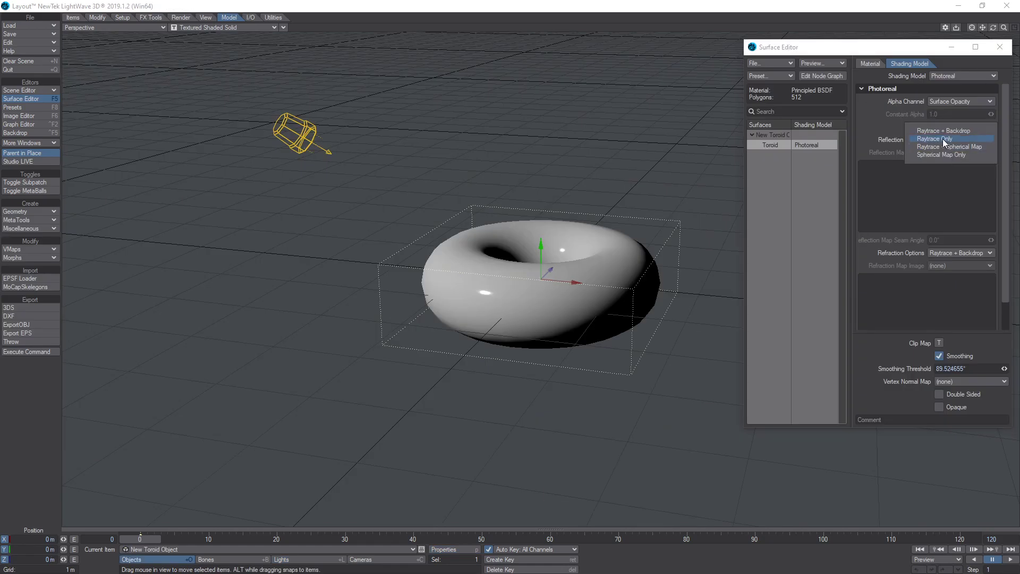
pyautogui.click(935, 131)
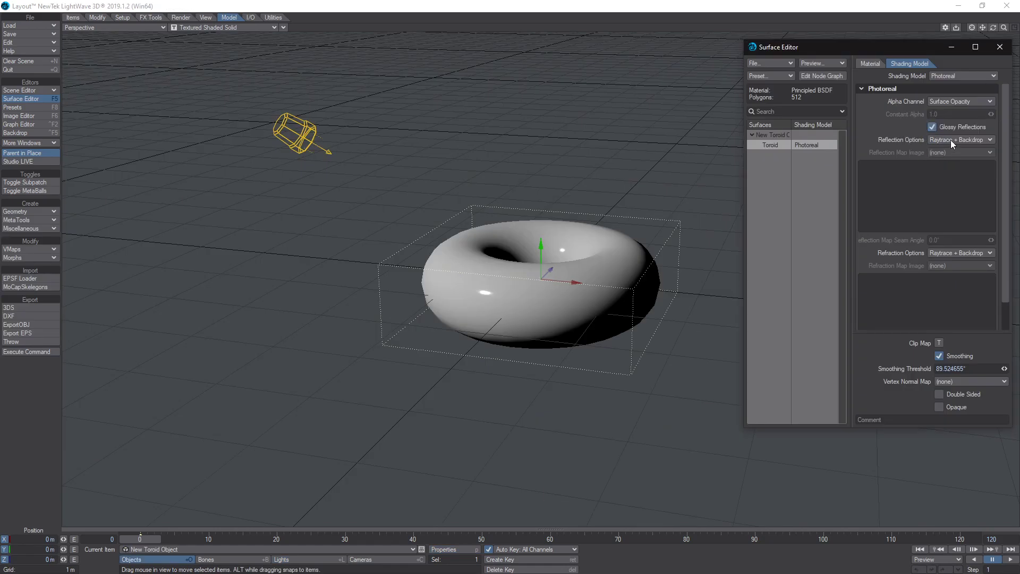
pyautogui.click(951, 139)
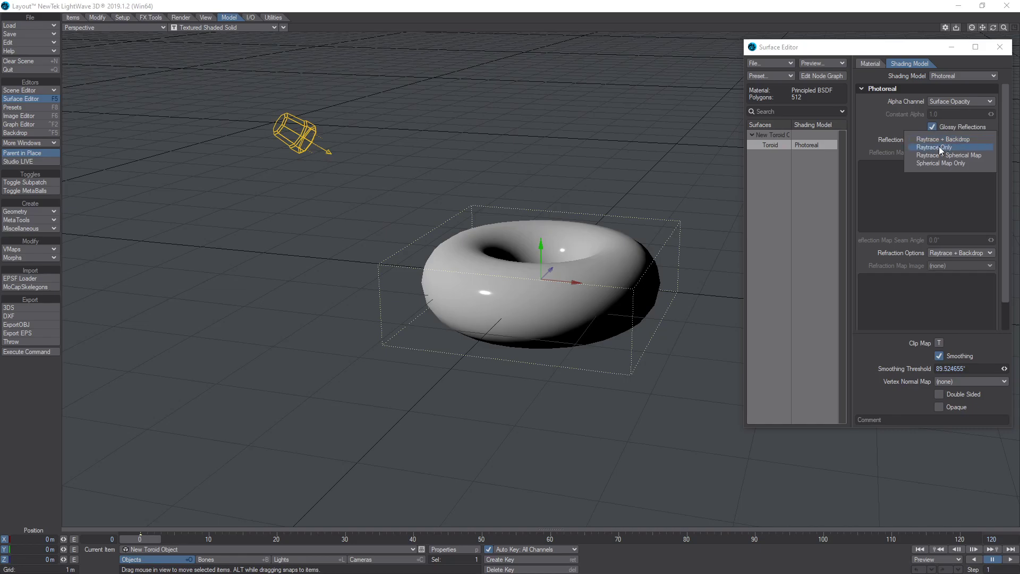
pyautogui.click(935, 149)
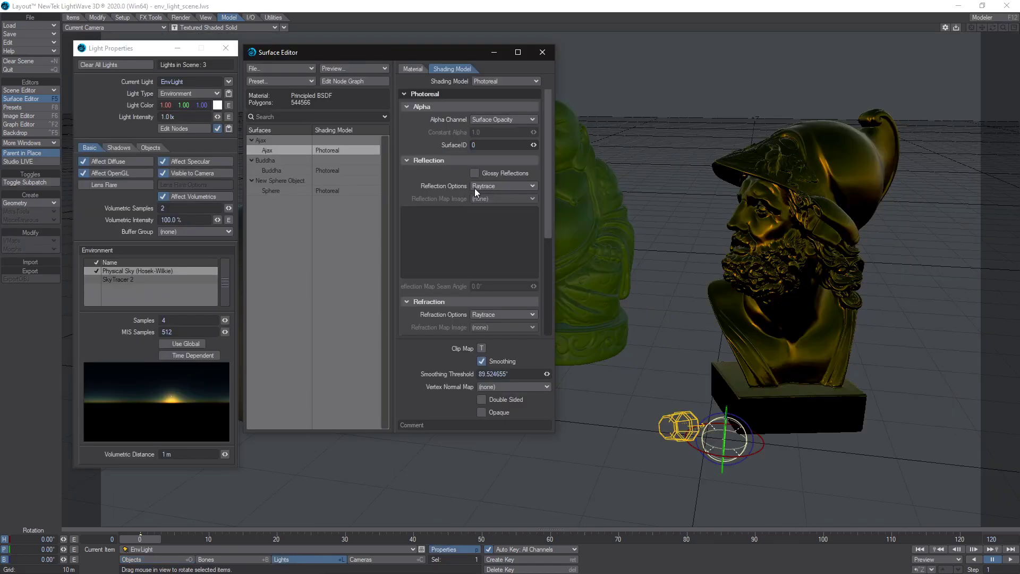
# Step: Leave the Ajax reflection option at Raytrace, close the Surface Editor, and select the Buddha
pyautogui.click(474, 188)
pyautogui.click(436, 142)
pyautogui.click(543, 53)
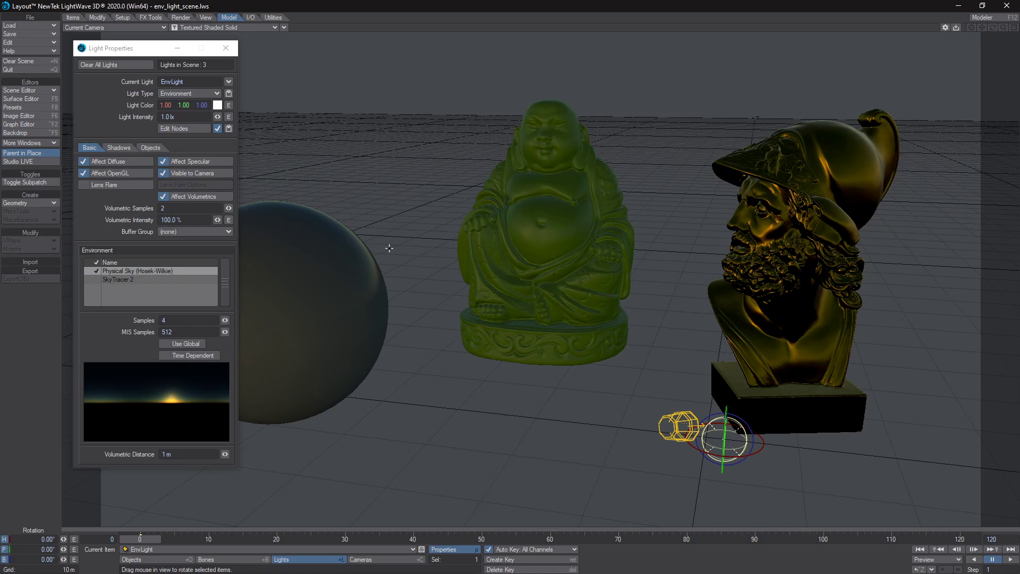
pyautogui.click(530, 222)
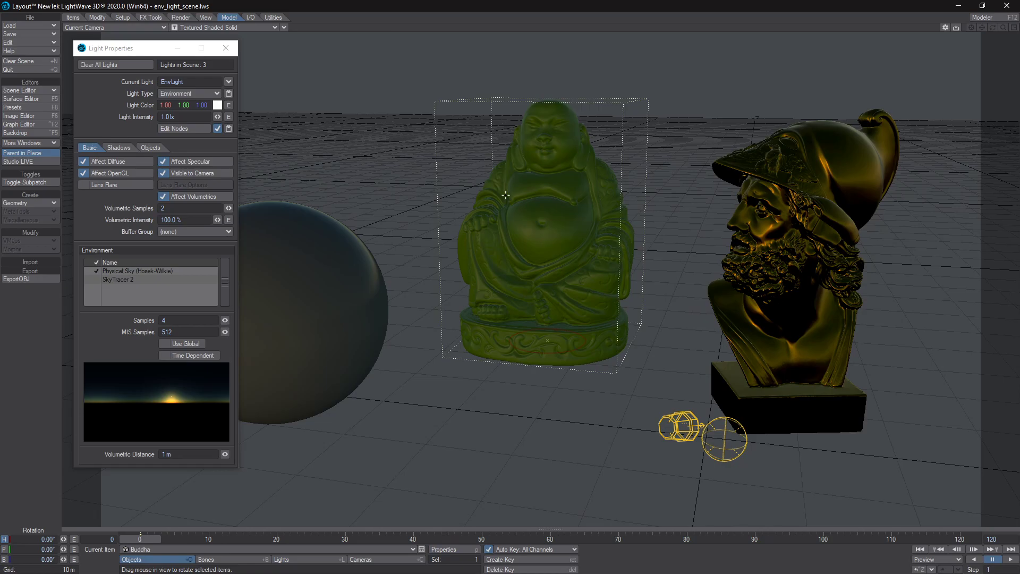